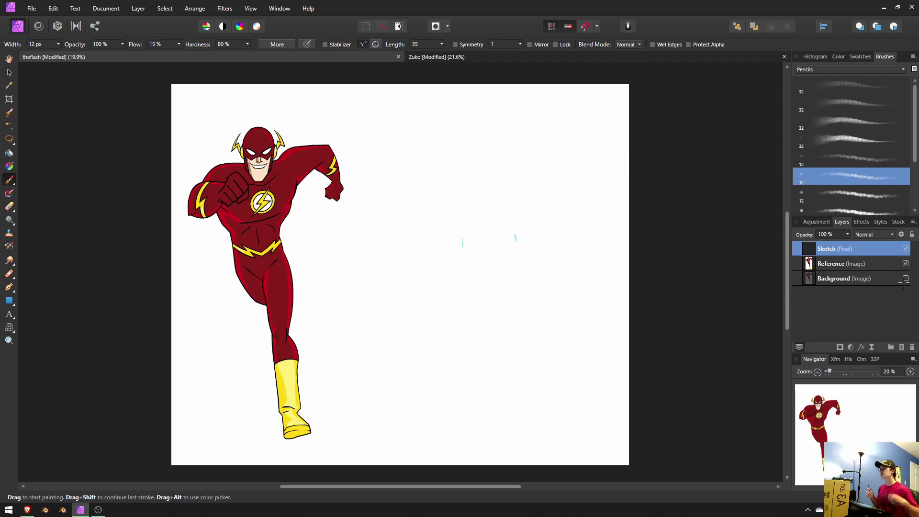
- Trace the tapered hip shape over the reference figure with thin cyan brush strokes on the Sketch layer
left_click(838, 56)
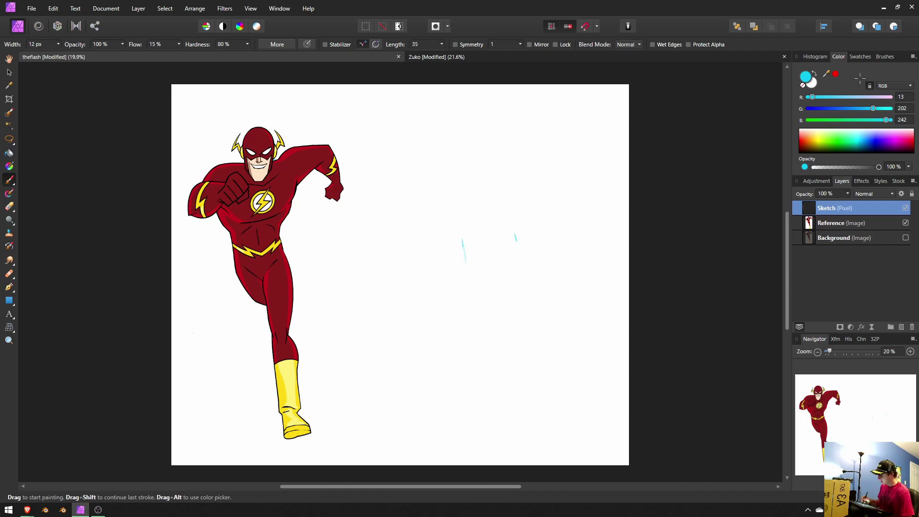
left_click_drag(234, 248, 236, 269)
left_click_drag(240, 278, 264, 307)
left_click_drag(282, 271, 269, 304)
mouse_move(286, 244)
left_mouse_down()
mouse_move(272, 301)
mouse_move(279, 262)
left_mouse_up()
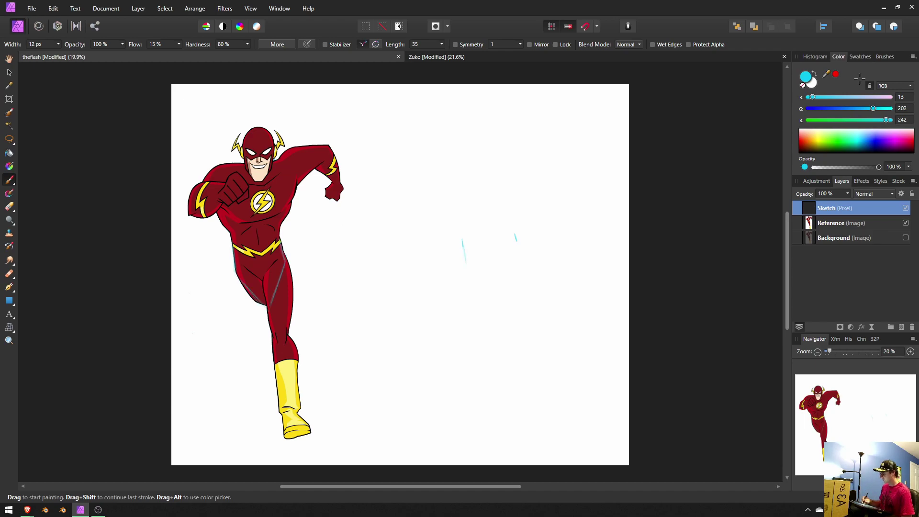
- Sketch the same tapered pelvis shape in the blank area beside the reference figure
left_click_drag(475, 271, 505, 313)
left_click_drag(520, 258, 506, 309)
left_click_drag(514, 234, 521, 257)
left_click_drag(463, 241, 517, 231)
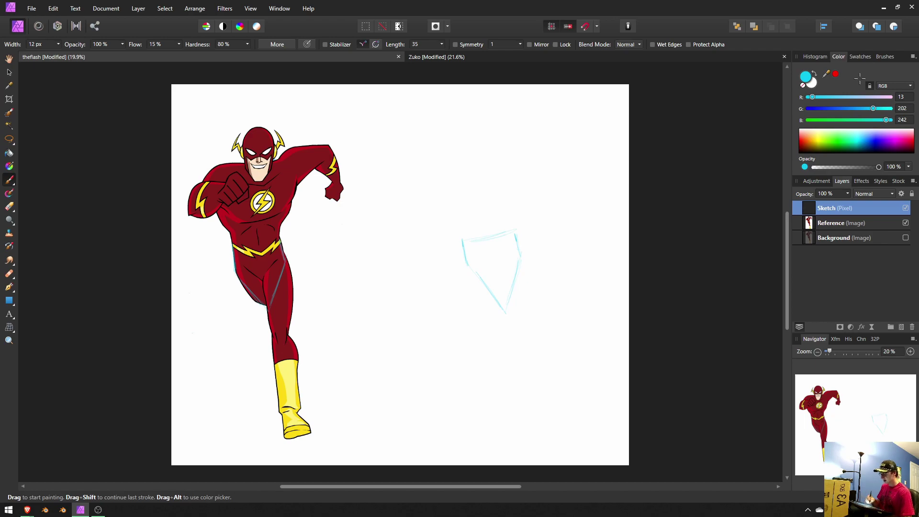
- Block in the front thigh, marking its shape on the reference and sketching it as a tapering form below the new pelvis
left_click_drag(265, 280, 266, 303)
left_click_drag(496, 264, 501, 294)
left_click_drag(493, 265, 519, 258)
mouse_move(279, 266)
left_mouse_down()
mouse_move(263, 304)
mouse_move(274, 339)
mouse_move(288, 314)
left_mouse_up()
left_click_drag(497, 277, 511, 344)
left_click_drag(521, 262, 518, 360)
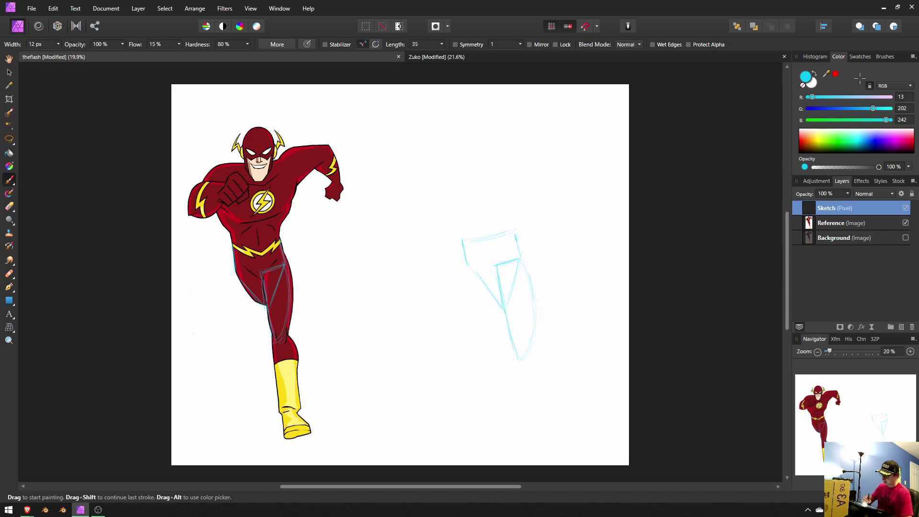
- Mark the lower leg on the reference figure and reduce the Reference layer's opacity to about 69%, returning to the Sketch layer
left_click_drag(271, 344, 278, 406)
left_click(833, 223)
left_click(847, 194)
left_click(827, 205)
left_click(831, 208)
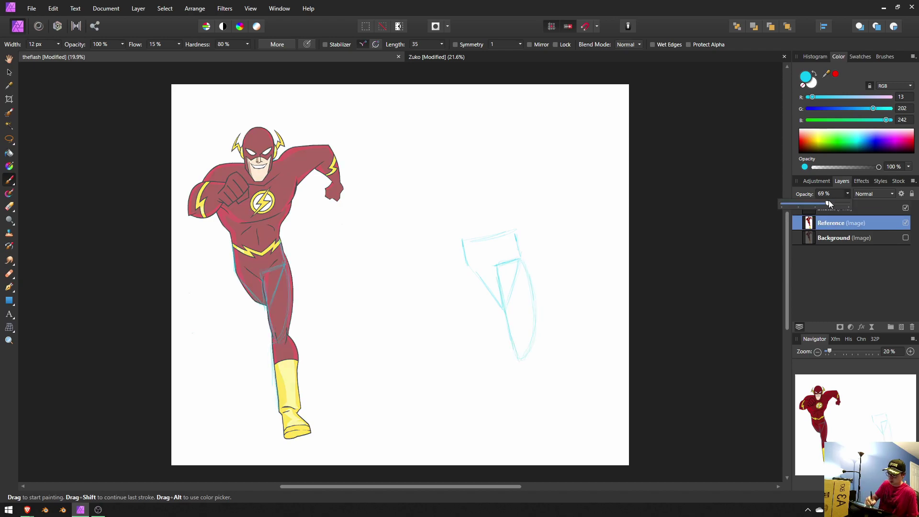
- Sketch the lower leg as a long narrow block under the thigh and add a wedge-shaped foot
mouse_move(514, 360)
left_mouse_down()
mouse_move(535, 354)
mouse_move(526, 427)
left_mouse_up()
left_click_drag(532, 361, 549, 423)
mouse_move(285, 444)
left_mouse_down()
mouse_move(310, 434)
mouse_move(293, 424)
left_mouse_up()
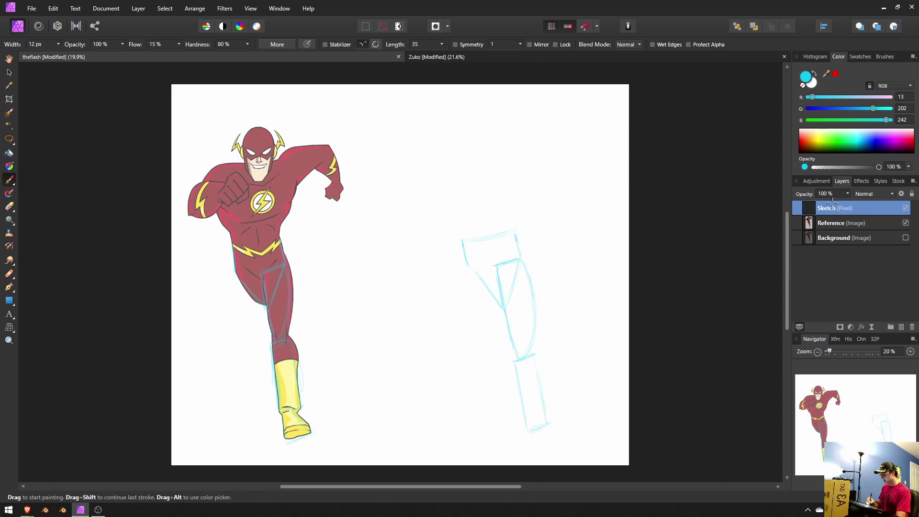
mouse_move(534, 432)
left_mouse_down()
mouse_move(567, 442)
mouse_move(559, 446)
left_mouse_up()
left_click_drag(545, 426, 559, 443)
- Draw the curved outer contour of the raised rear thigh along the pelvis's slanted edge
left_click_drag(477, 290, 503, 307)
key("ctrl+z")
left_click_drag(471, 269, 502, 309)
left_click_drag(467, 264, 474, 275)
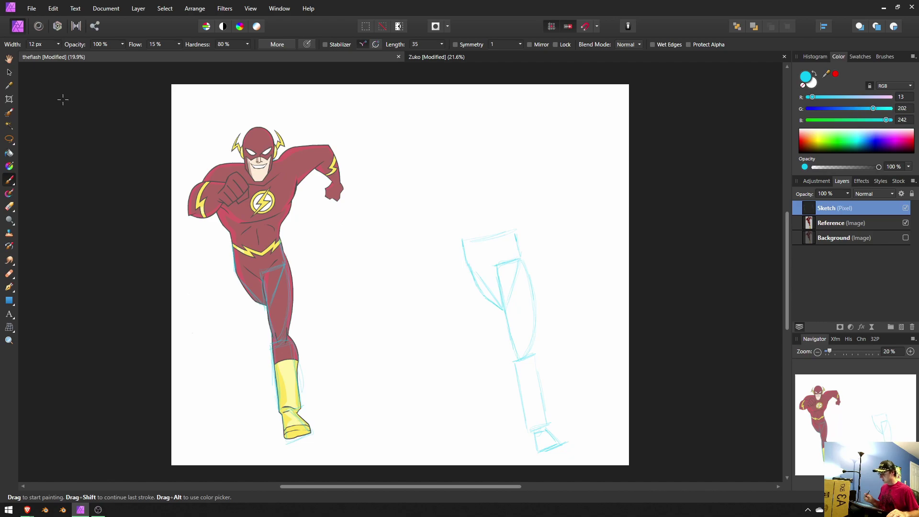
- Block in the torso as a shape widening from the waist to a flat shoulder line, marking its sides on the reference as a guide
left_click_drag(510, 216, 516, 233)
left_click_drag(458, 228, 462, 244)
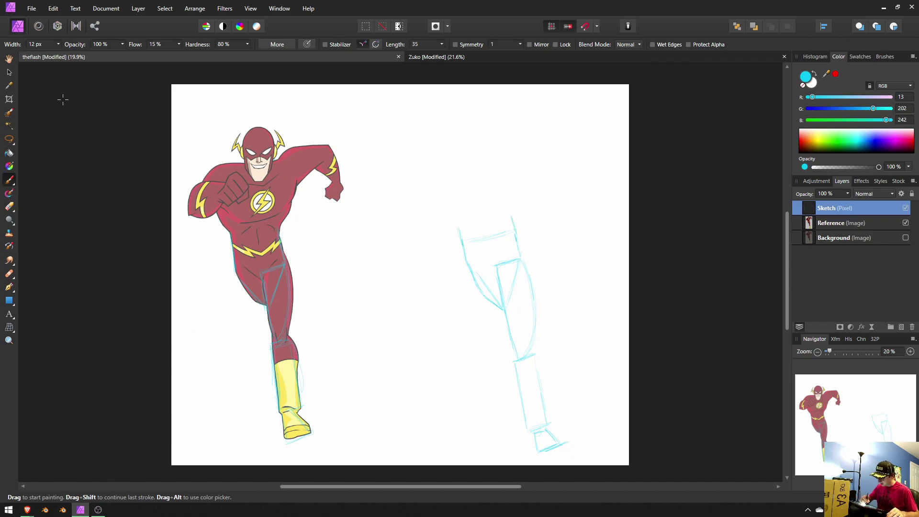
left_click_drag(295, 173, 279, 229)
left_click_drag(214, 173, 225, 235)
left_click_drag(419, 164, 457, 226)
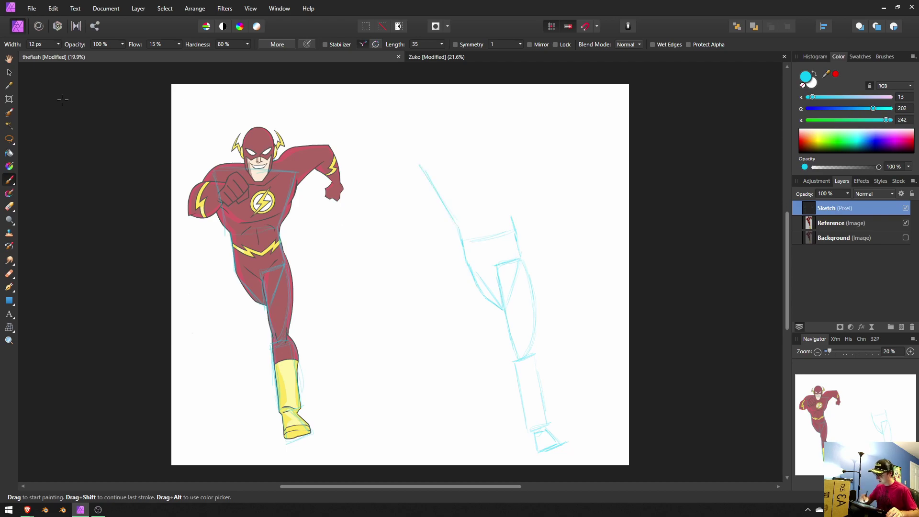
left_click_drag(511, 215, 526, 146)
mouse_move(456, 227)
left_mouse_down()
mouse_move(423, 146)
mouse_move(526, 143)
left_mouse_up()
key("e")
key("b")
key("ctrl+z")
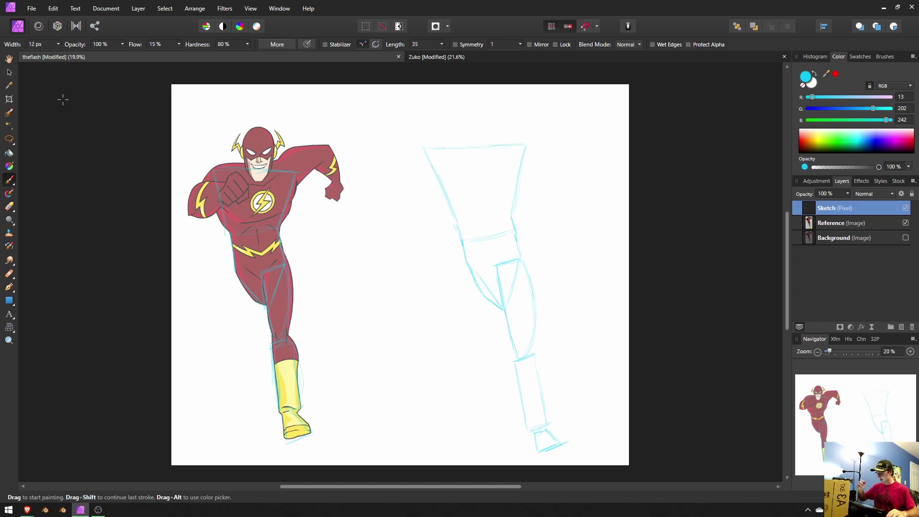
- Sketch the raised arm with simple shapes, from the shoulder out to the elbow and down to a square fist
left_click_drag(279, 161, 297, 184)
left_click_drag(297, 185, 332, 145)
mouse_move(506, 137)
left_mouse_down()
mouse_move(532, 166)
mouse_move(555, 120)
left_mouse_up()
mouse_move(536, 163)
left_mouse_down()
mouse_move(568, 138)
mouse_move(558, 120)
mouse_move(593, 111)
mouse_move(598, 173)
mouse_move(576, 128)
left_mouse_up()
mouse_move(584, 182)
left_mouse_down()
mouse_move(598, 174)
mouse_move(595, 195)
left_mouse_up()
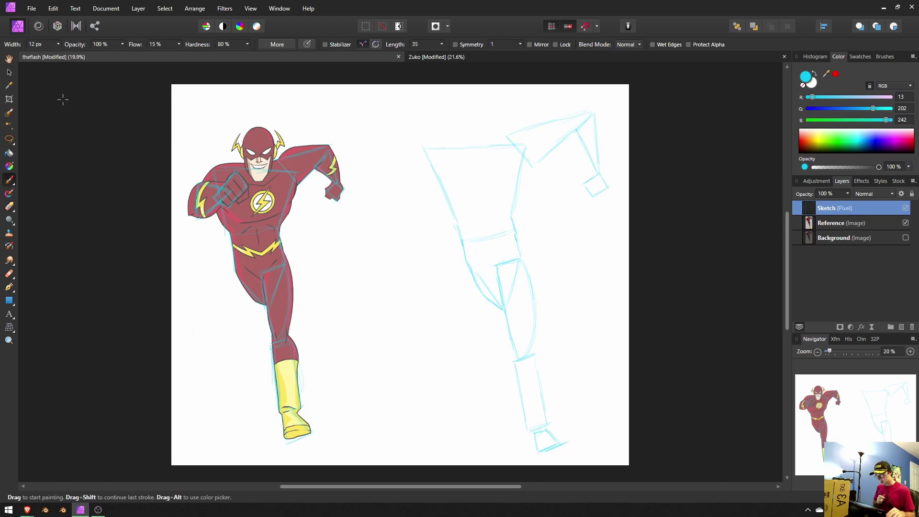
- Block in the bent arm and fist across the chest, and sketch a rounded head shape above the shoulders
mouse_move(458, 158)
left_mouse_down()
mouse_move(433, 187)
mouse_move(445, 197)
left_mouse_up()
mouse_move(447, 196)
left_mouse_down()
mouse_move(469, 172)
mouse_move(457, 158)
mouse_move(421, 200)
left_mouse_up()
mouse_move(440, 186)
left_mouse_down()
mouse_move(411, 205)
mouse_move(412, 170)
mouse_move(442, 174)
mouse_move(481, 145)
mouse_move(458, 155)
left_mouse_up()
mouse_move(484, 118)
left_mouse_down()
mouse_move(485, 138)
mouse_move(457, 143)
mouse_move(485, 117)
left_mouse_up()
key("ctrl")
key("ctrl+z")
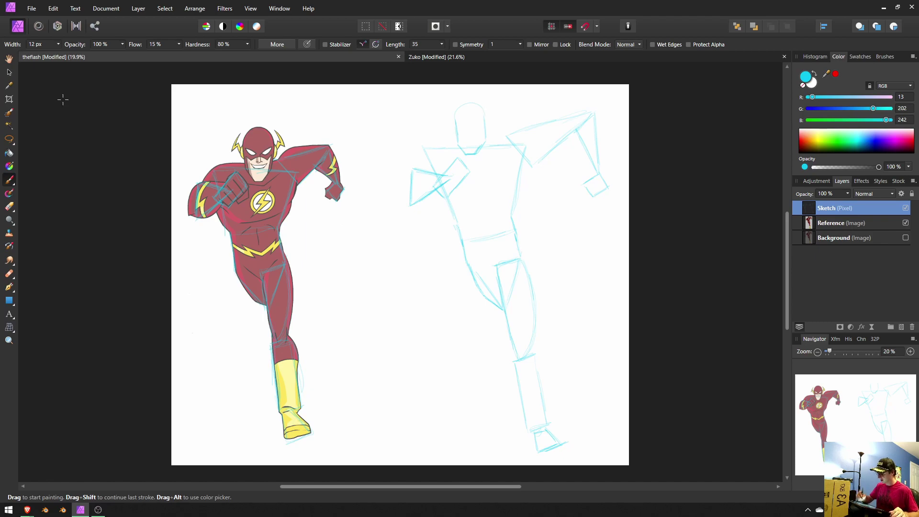
- Compare the sketch with the Background image, and add a new pixel layer with the brush colour set to RGB 13, 80, 242
left_click(905, 238)
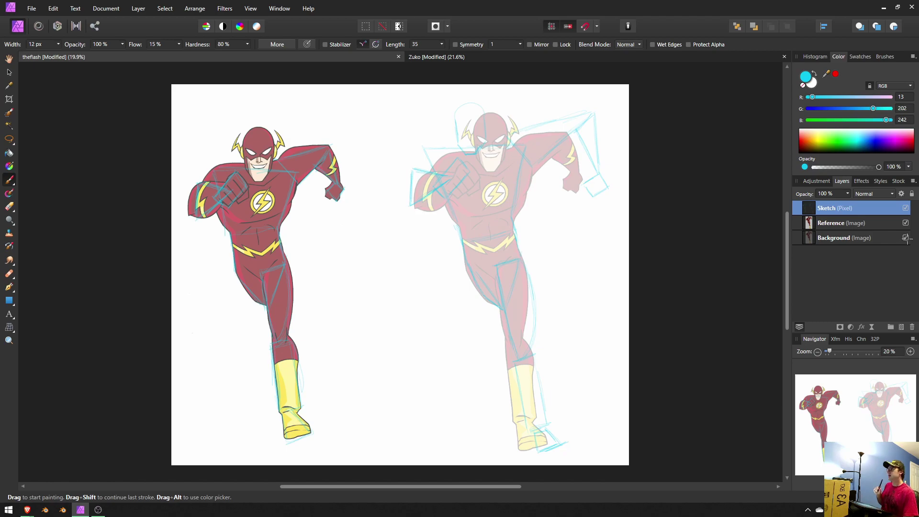
key("ctrl+shift+n")
left_click(906, 252)
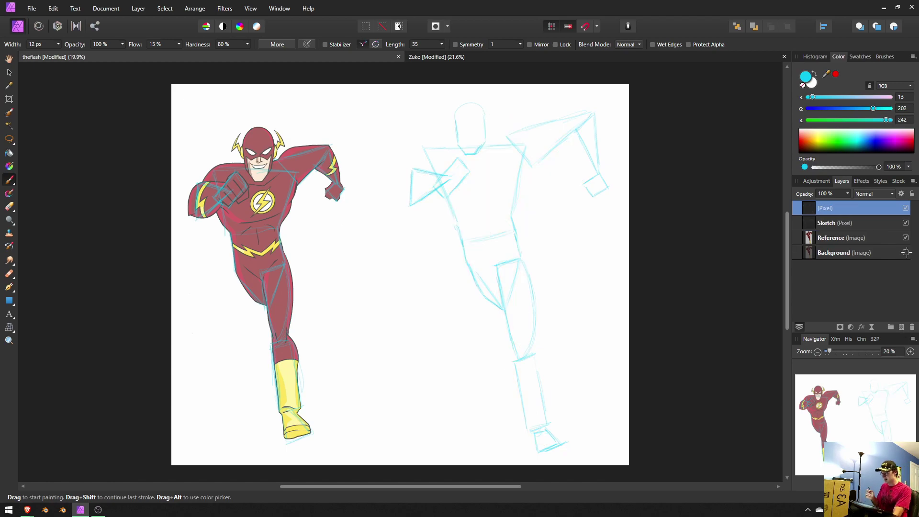
left_click_drag(873, 108, 833, 109)
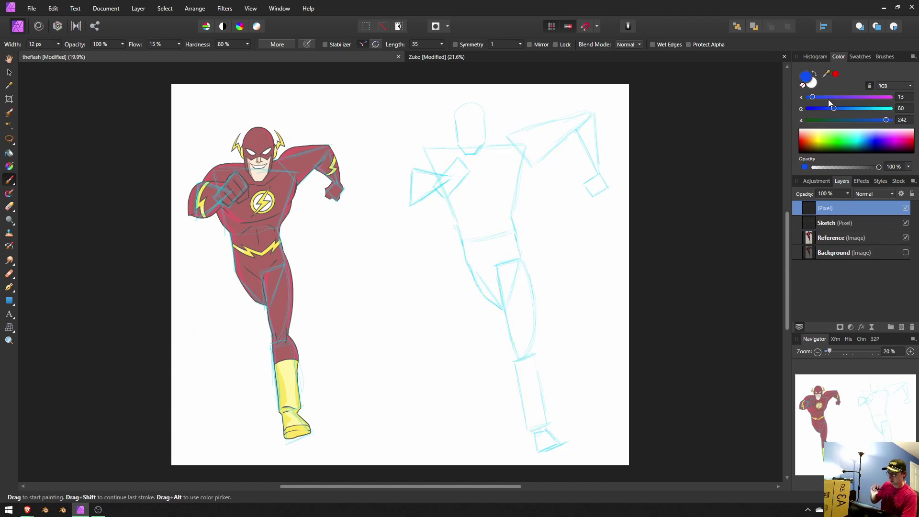
- Draw a darker blue line at the waist on the new layer and fade the Sketch layer by lowering its opacity
left_click(905, 253)
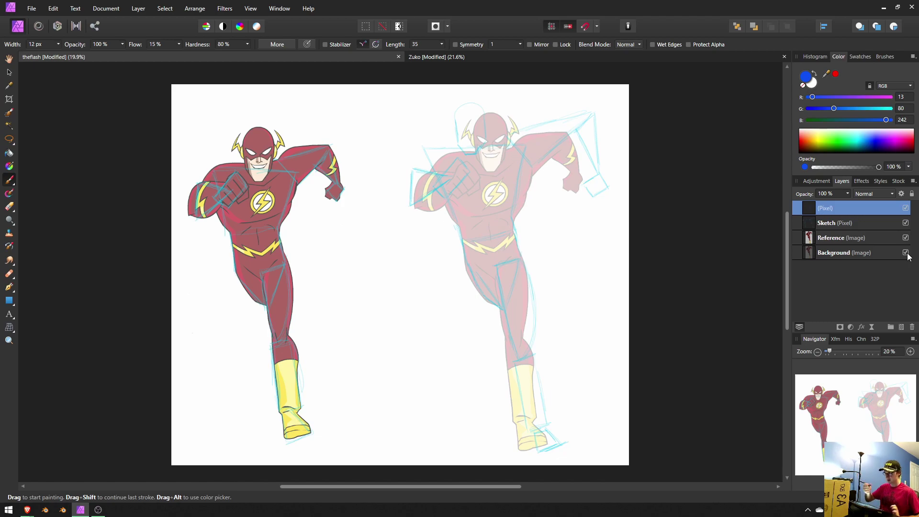
left_click(905, 253)
left_click_drag(514, 227, 519, 250)
left_click(835, 223)
left_click(847, 193)
left_click_drag(848, 204, 812, 205)
left_click(829, 208)
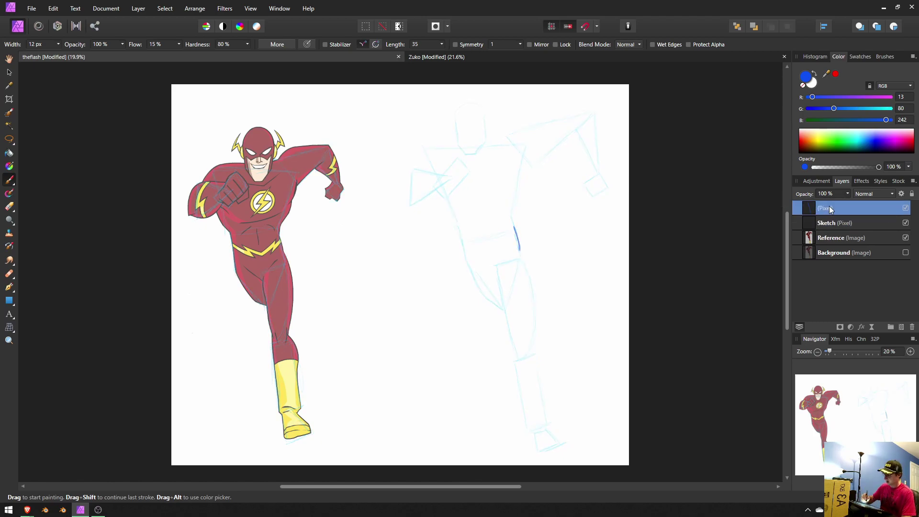
- Refine the hip and rear thigh contour with darker blue strokes from the waist down to the crotch
mouse_move(460, 236)
left_mouse_down()
mouse_move(476, 291)
mouse_move(503, 311)
left_mouse_up()
key("ctrl+z")
key("ctrl+z")
left_click_drag(475, 282, 484, 296)
left_click_drag(464, 256, 470, 272)
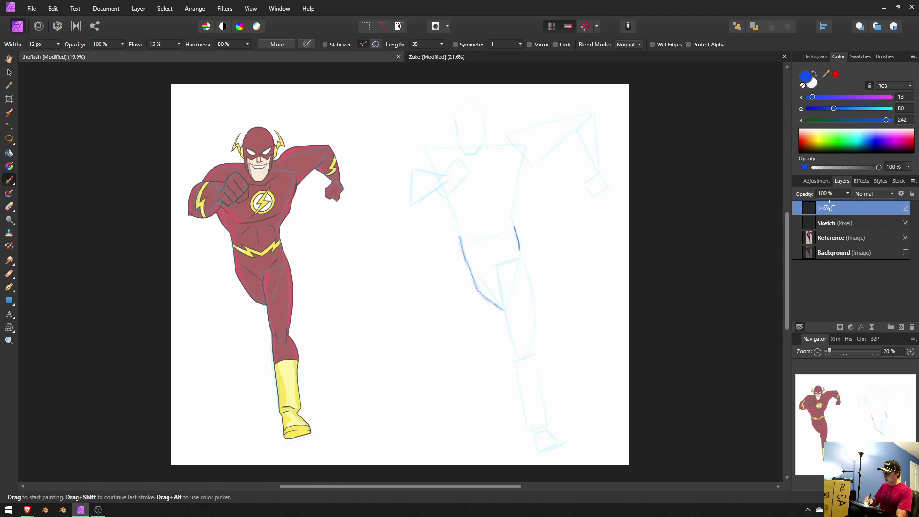
- Outline the front thigh in darker blue with a curved outer edge from the hip down to the knee
left_click_drag(533, 287, 531, 355)
left_click_drag(520, 260, 534, 298)
left_click_drag(519, 249, 523, 266)
left_click_drag(534, 331, 531, 355)
left_click_drag(536, 304, 535, 323)
- Outline the lower leg and foot in darker blue, giving the calf a rounded outer edge
mouse_move(521, 360)
left_mouse_down()
mouse_move(497, 266)
mouse_move(538, 454)
mouse_move(560, 440)
left_mouse_up()
key("ctrl+z")
key("ctrl+z")
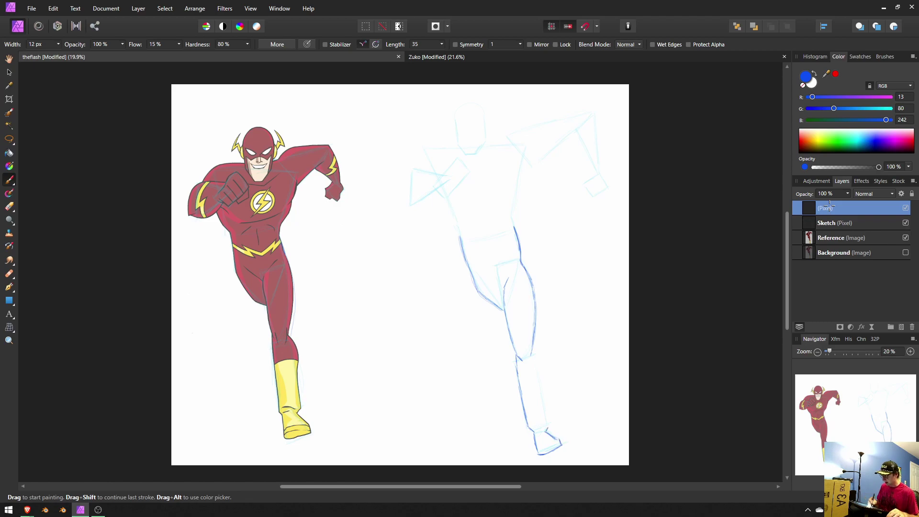
left_click_drag(532, 347, 543, 382)
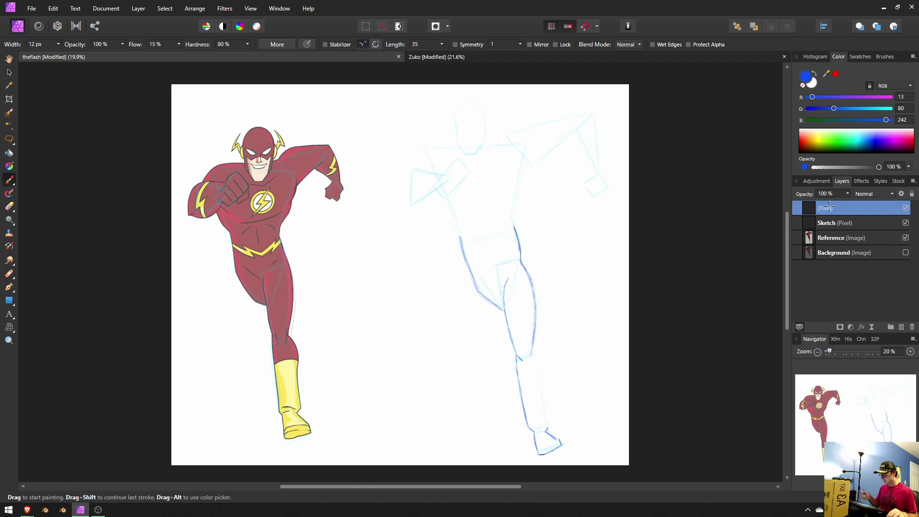
left_click_drag(533, 355, 542, 389)
mouse_move(541, 390)
left_mouse_down()
mouse_move(548, 424)
mouse_move(542, 394)
left_mouse_up()
- Draw the torso's side contour from the waist up the chest and around the shoulder toward the neck
left_click_drag(461, 242, 428, 147)
key("ctrl+z")
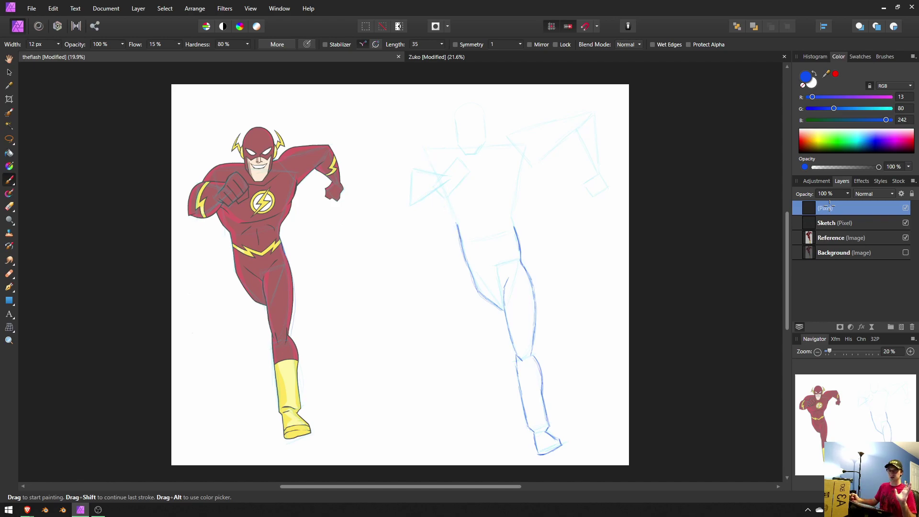
left_click_drag(459, 228, 453, 210)
left_click_drag(457, 223, 425, 149)
key("ctrl+z")
mouse_move(437, 199)
left_mouse_down()
mouse_move(427, 151)
mouse_move(459, 145)
left_mouse_up()
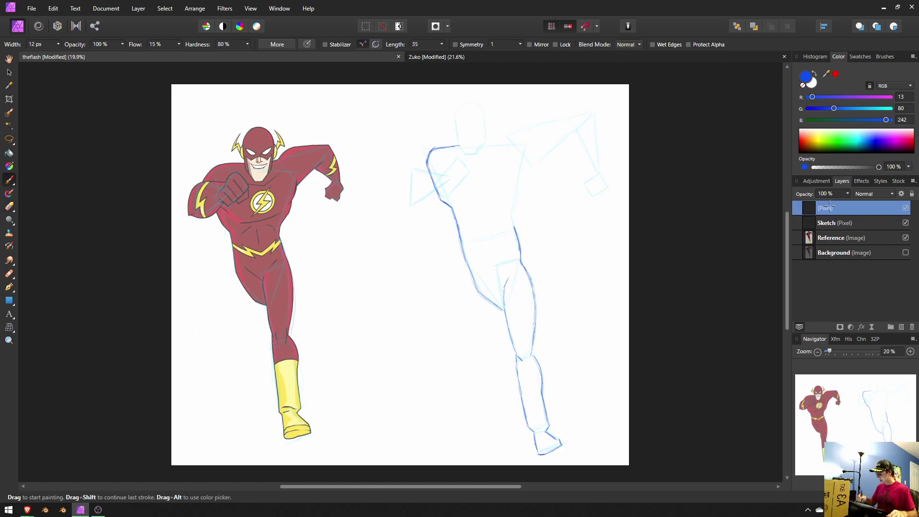
- Undo the last shoulder strokes and redraw the shoulder contour slightly higher across to the neck
key("ctrl+z")
key("ctrl+z")
key("ctrl+z")
key("ctrl+z")
mouse_move(438, 199)
left_mouse_down()
mouse_move(425, 152)
mouse_move(457, 140)
left_mouse_up()
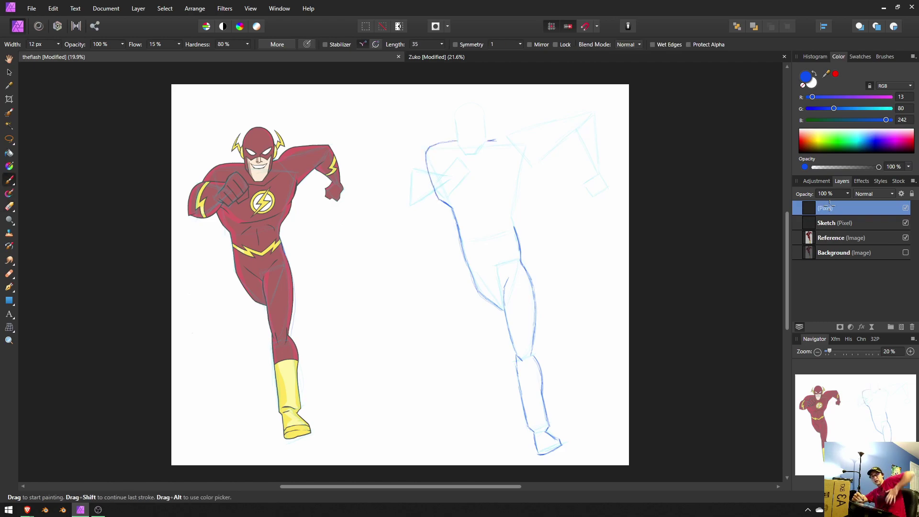
- Outline the raised arm's upper edge and outer forearm, and draw the torso's side from the waist up to the armpit
left_click_drag(495, 140, 510, 129)
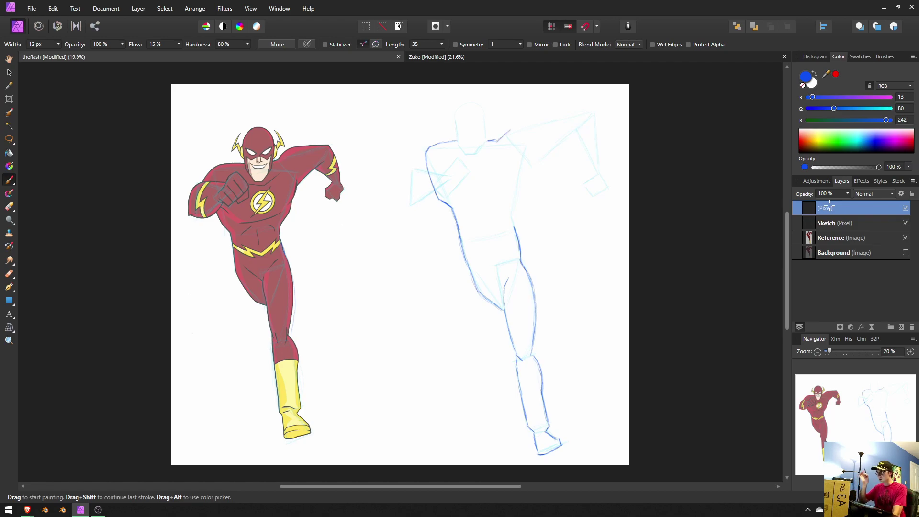
key("ctrl+z")
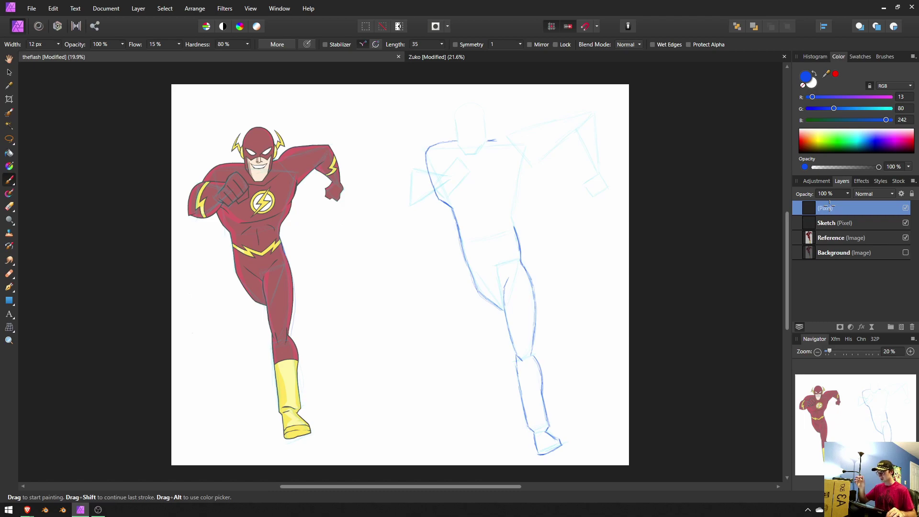
mouse_move(498, 140)
left_mouse_down()
mouse_move(535, 111)
mouse_move(585, 114)
mouse_move(594, 176)
left_mouse_up()
key("ctrl+z")
key("ctrl+z")
left_click_drag(514, 227, 529, 156)
key("ctrl+z")
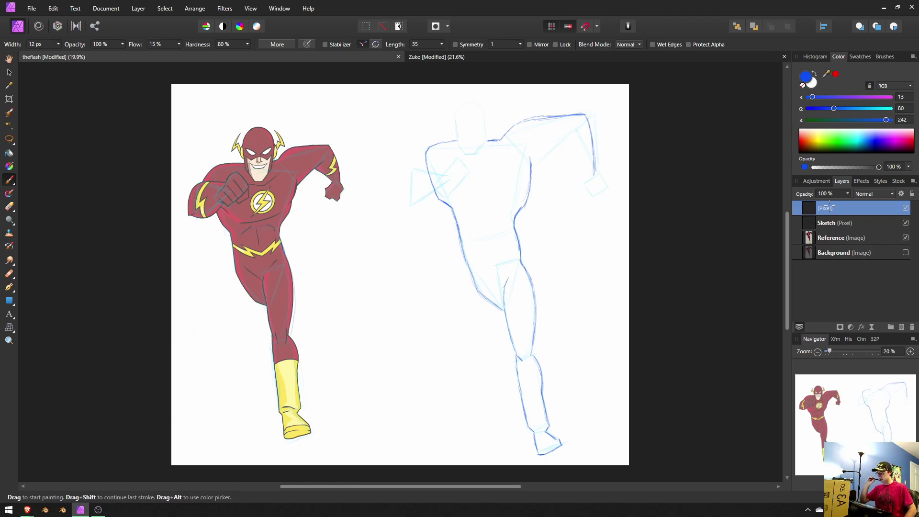
- Lasso the torso's side contour below the bent arm, shift it into a better position, and deselect it
key("l")
mouse_move(440, 195)
left_mouse_down()
mouse_move(437, 212)
mouse_move(441, 195)
mouse_move(453, 223)
left_mouse_up()
key("v")
key("Escape")
key("l")
key("v")
key("ctrl+d")
key("l")
mouse_move(449, 235)
left_mouse_down()
mouse_move(461, 238)
mouse_move(448, 230)
left_mouse_up()
key("v")
left_click(824, 207)
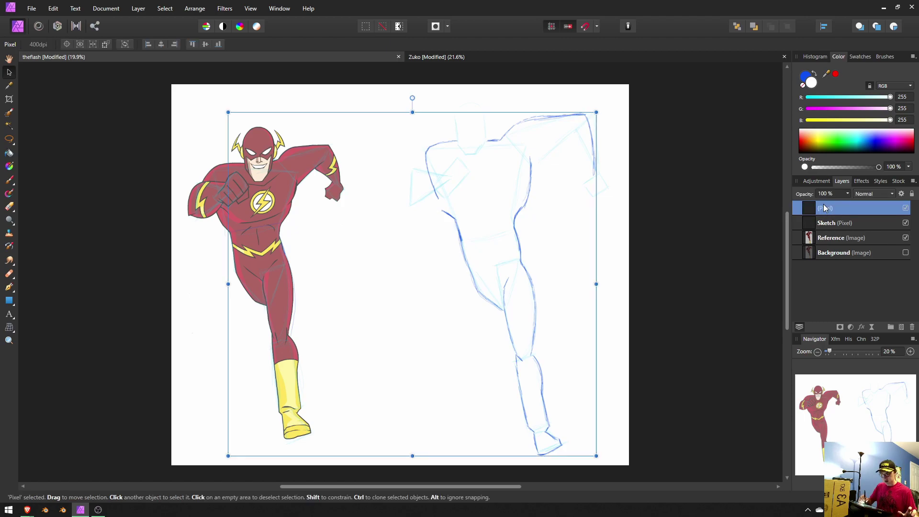
key("ctrl+d")
key("b")
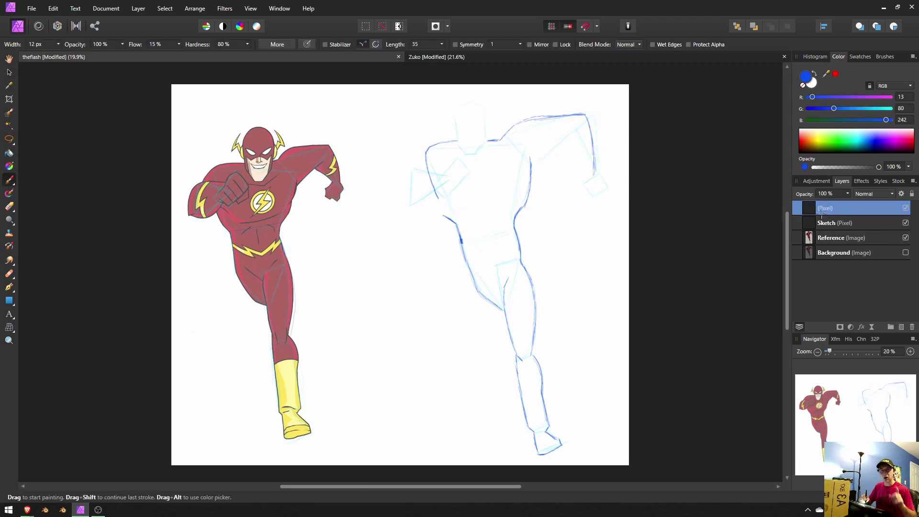
- Fill the gap in the torso's side contour with strokes joining the moved line to the chest outline
mouse_move(443, 216)
left_mouse_down()
mouse_move(425, 161)
mouse_move(436, 191)
left_mouse_up()
key("e")
key("b")
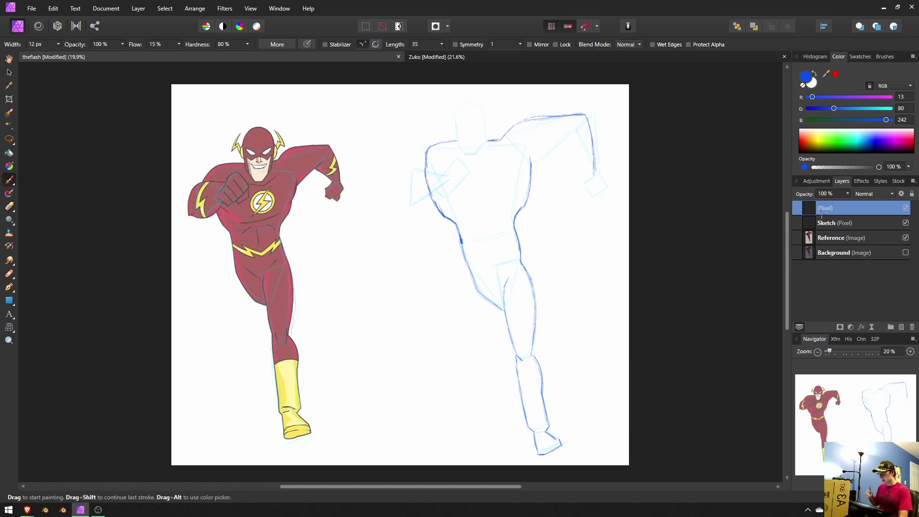
- Draw the underside of the raised upper arm from the armpit to the elbow, undoing the inner forearm strokes
mouse_move(533, 168)
left_mouse_down()
mouse_move(578, 128)
mouse_move(586, 173)
left_mouse_up()
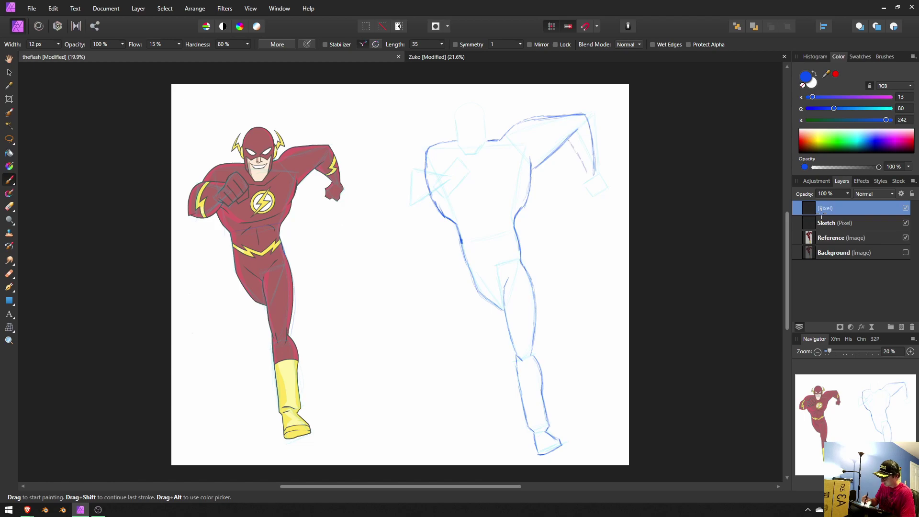
key("ctrl+z")
left_click_drag(569, 139, 589, 172)
key("ctrl+z")
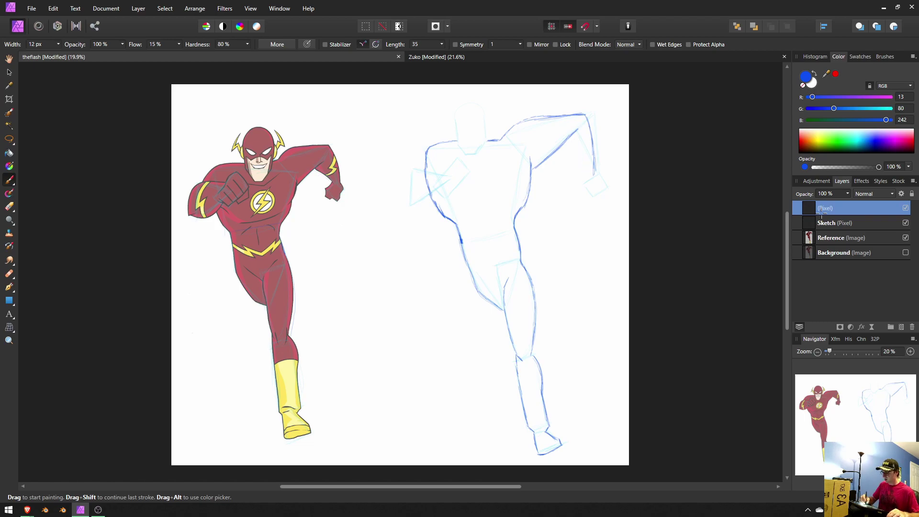
- Lasso the raised arm's outer forearm line and rotate it outward from the elbow
key("l")
mouse_move(582, 125)
left_mouse_down()
mouse_move(591, 178)
mouse_move(585, 98)
left_mouse_up()
key("v")
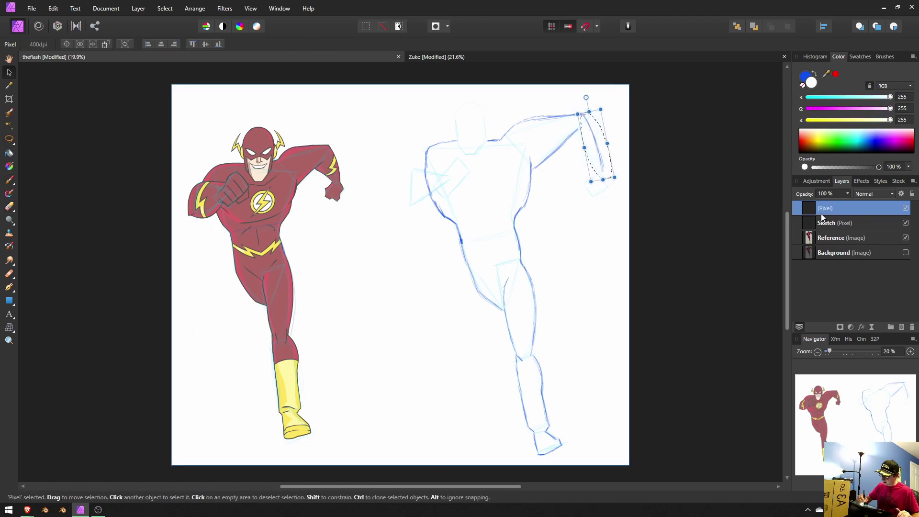
left_click(820, 213)
- Draw the raised arm's inner forearm line and outline the fist at its end in darker blue
key("b")
left_click_drag(586, 159, 577, 145)
left_click_drag(594, 169, 568, 138)
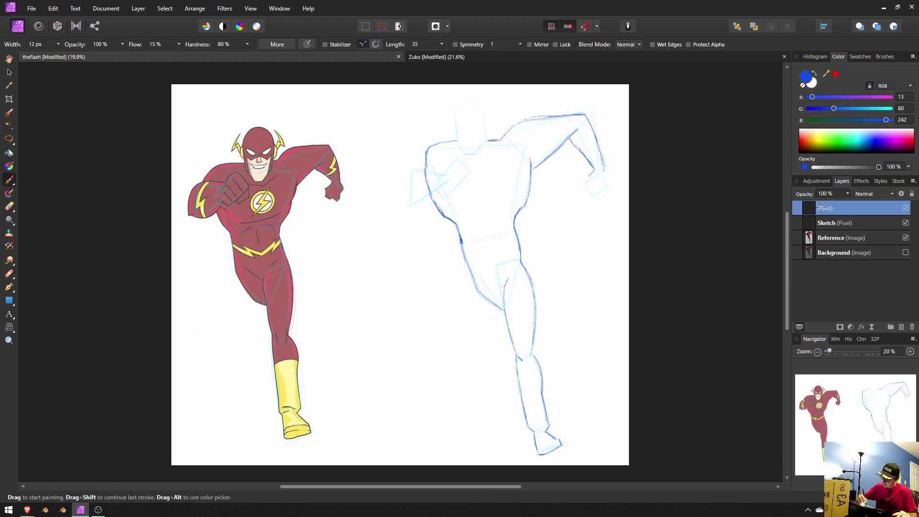
mouse_move(606, 183)
left_mouse_down()
mouse_move(595, 193)
mouse_move(608, 182)
left_mouse_up()
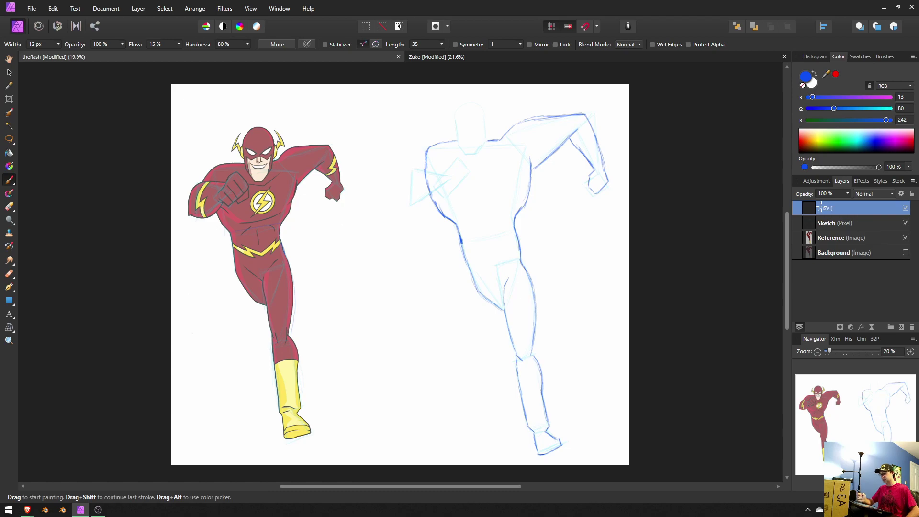
- Draw the clenched fist with its fingers in front of the chest and the rounded outline of the bent arm behind it
mouse_move(460, 178)
left_mouse_down()
mouse_move(445, 206)
mouse_move(433, 194)
left_mouse_up()
left_click_drag(448, 164, 431, 194)
mouse_move(450, 163)
left_mouse_down()
mouse_move(462, 173)
mouse_move(458, 196)
mouse_move(464, 186)
mouse_move(445, 186)
mouse_move(407, 209)
left_mouse_up()
key("ctrl+z")
mouse_move(409, 205)
left_mouse_down()
mouse_move(409, 171)
mouse_move(409, 208)
left_mouse_up()
mouse_move(411, 172)
left_mouse_down()
mouse_move(410, 207)
mouse_move(409, 170)
mouse_move(408, 205)
mouse_move(442, 167)
mouse_move(406, 201)
left_mouse_up()
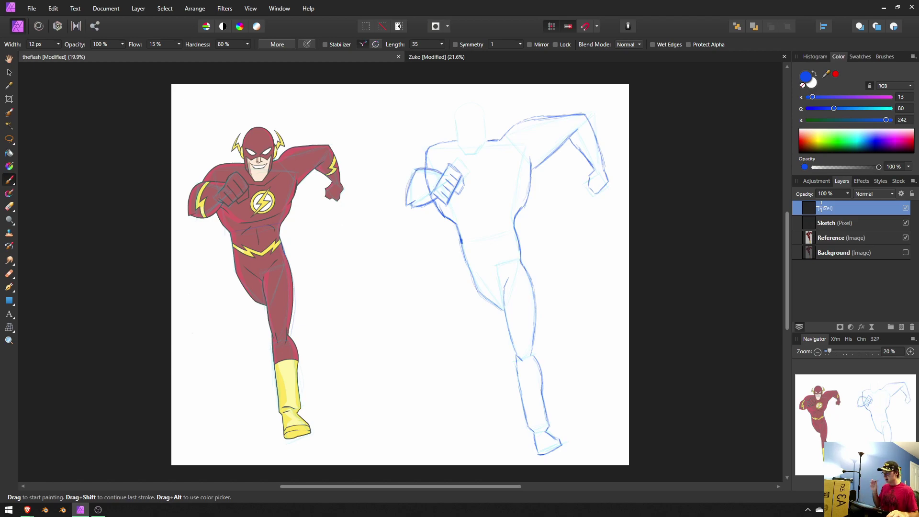
- Set up an 8 px brush at 100% opacity, flow and hardness with the Stabilizer on and the colour black (0, 0, 0)
left_click(901, 327)
left_click(884, 57)
left_click(816, 69)
left_click(817, 80)
left_click(816, 140)
left_click(521, 252)
left_click(808, 157)
left_click(806, 142)
left_click(324, 45)
left_click(837, 56)
left_click(807, 97)
left_click(807, 109)
left_click(807, 120)
key("ctrl+z")
key("ctrl+z")
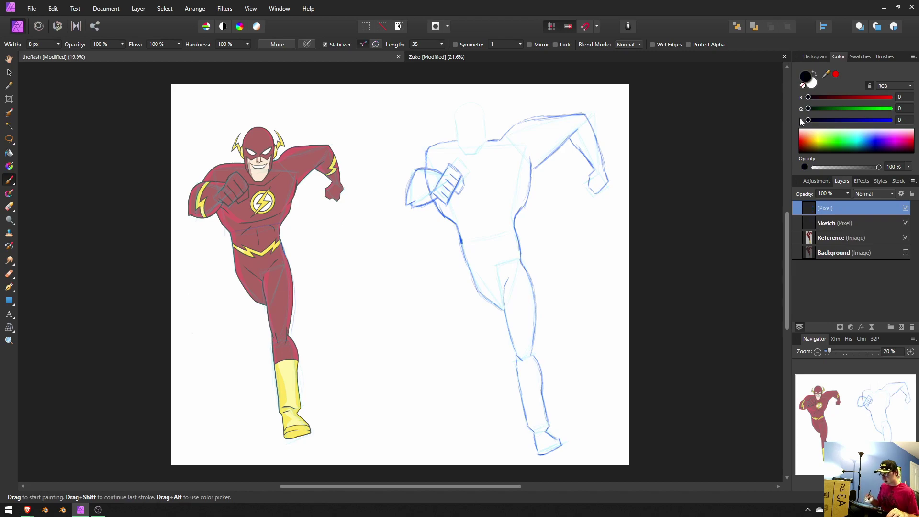
- On a new pixel layer with the Sketch layer hidden, ink the hip, thigh, lower leg and foot in black
left_click(901, 327)
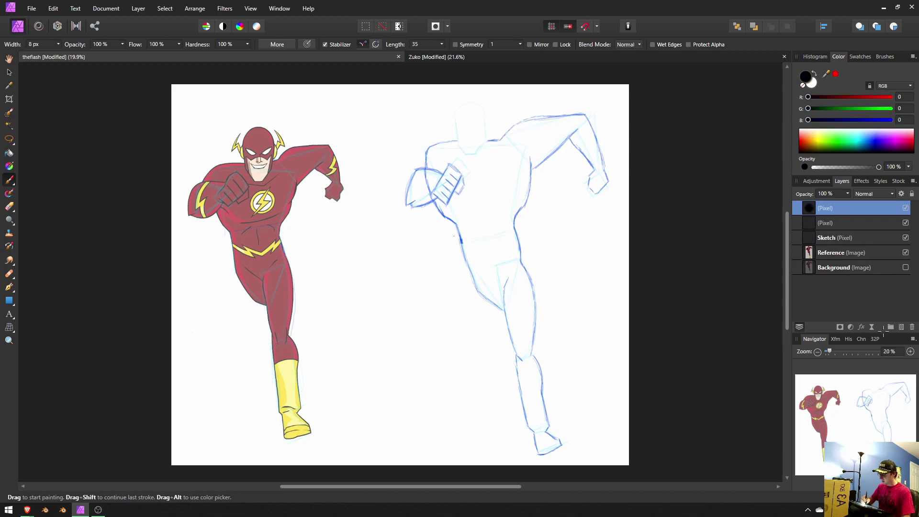
left_click(905, 237)
mouse_move(457, 224)
left_mouse_down()
mouse_move(494, 310)
mouse_move(507, 317)
left_mouse_up()
mouse_move(508, 276)
left_mouse_down()
mouse_move(512, 342)
mouse_move(526, 379)
left_mouse_up()
left_click_drag(518, 356, 546, 468)
key("ctrl+z")
mouse_move(534, 435)
left_mouse_down()
mouse_move(541, 458)
mouse_move(564, 445)
mouse_move(544, 431)
left_mouse_up()
mouse_move(544, 431)
left_mouse_down()
mouse_move(547, 363)
mouse_move(540, 389)
left_mouse_up()
key("ctrl+z")
key("ctrl+z")
- Ink the raised arm with its fist, upper contour and shoulder curve, redoing the misplaced strokes
mouse_move(532, 354)
left_mouse_down()
mouse_move(540, 411)
mouse_move(543, 369)
mouse_move(526, 344)
mouse_move(525, 266)
mouse_move(509, 209)
mouse_move(526, 197)
mouse_move(530, 163)
mouse_move(577, 130)
mouse_move(601, 184)
mouse_move(580, 188)
mouse_move(592, 204)
mouse_move(579, 154)
mouse_move(601, 186)
mouse_move(573, 146)
mouse_move(593, 164)
mouse_move(581, 183)
mouse_move(585, 205)
mouse_move(584, 182)
mouse_move(609, 181)
left_mouse_up()
key("ctrl+z")
left_click_drag(609, 180, 580, 99)
mouse_move(498, 141)
left_mouse_down()
mouse_move(544, 113)
mouse_move(606, 115)
left_mouse_up()
key("ctrl+z")
mouse_move(498, 140)
left_mouse_down()
mouse_move(516, 121)
mouse_move(589, 114)
left_mouse_up()
- Ink the bent arm's forearm and the blocky fist in front of the chest, undoing the misplaced strokes
left_click_drag(438, 196, 412, 208)
mouse_move(412, 208)
left_mouse_down()
mouse_move(417, 163)
mouse_move(439, 167)
mouse_move(439, 180)
mouse_move(426, 167)
mouse_move(458, 145)
left_mouse_up()
key("ctrl+z")
key("ctrl+z")
mouse_move(432, 194)
left_mouse_down()
mouse_move(454, 151)
mouse_move(469, 189)
mouse_move(451, 211)
mouse_move(467, 162)
mouse_move(469, 206)
mouse_move(458, 161)
mouse_move(466, 169)
mouse_move(400, 179)
left_mouse_up()
key("ctrl+z")
key("ctrl+z")
key("ctrl+z")
- Ink the rounded shoulder above the bent arm up to the base of the neck, redoing failed strokes
mouse_move(453, 221)
left_mouse_down()
mouse_move(428, 187)
mouse_move(425, 154)
mouse_move(462, 139)
left_mouse_up()
key("ctrl+z")
left_click_drag(425, 170, 474, 137)
key("ctrl+z")
mouse_move(425, 170)
left_mouse_down()
mouse_move(424, 158)
mouse_move(467, 141)
left_mouse_up()
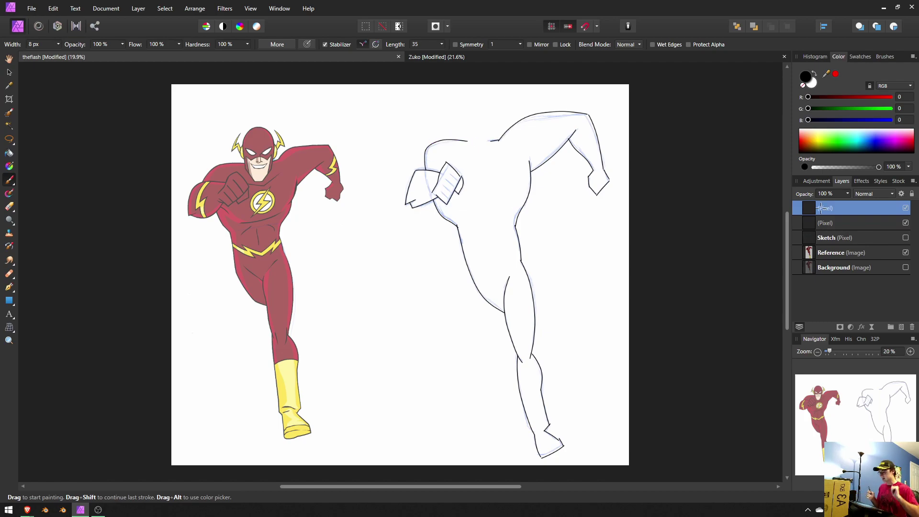
- On a new pixel layer with the Stabilizer off, draw the jaw and the sides of the face, undoing misplaced strokes
left_click(901, 327)
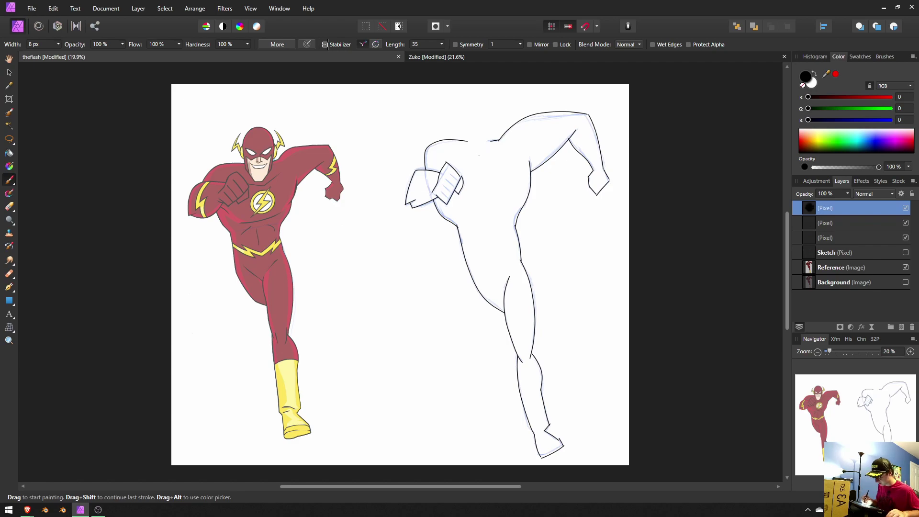
left_click_drag(485, 158, 476, 158)
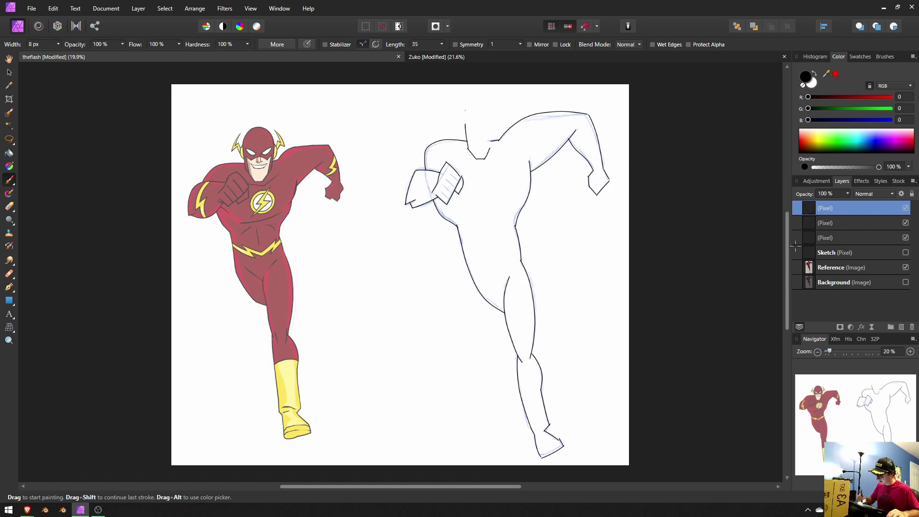
left_click_drag(488, 153, 462, 153)
key("ctrl+z")
key("ctrl+z")
key("ctrl+z")
left_click_drag(462, 153, 458, 123)
left_click_drag(493, 148, 492, 121)
key("ctrl+z")
key("ctrl+z")
key("ctrl+z")
- Draw the head's details: rounded skull, mask edge, angry eyes, grin and lightning bolts at the ears
mouse_move(461, 152)
left_mouse_down()
mouse_move(479, 111)
mouse_move(489, 131)
left_mouse_up()
key("ctrl+shift+z")
key("ctrl+z")
left_click_drag(462, 133, 480, 138)
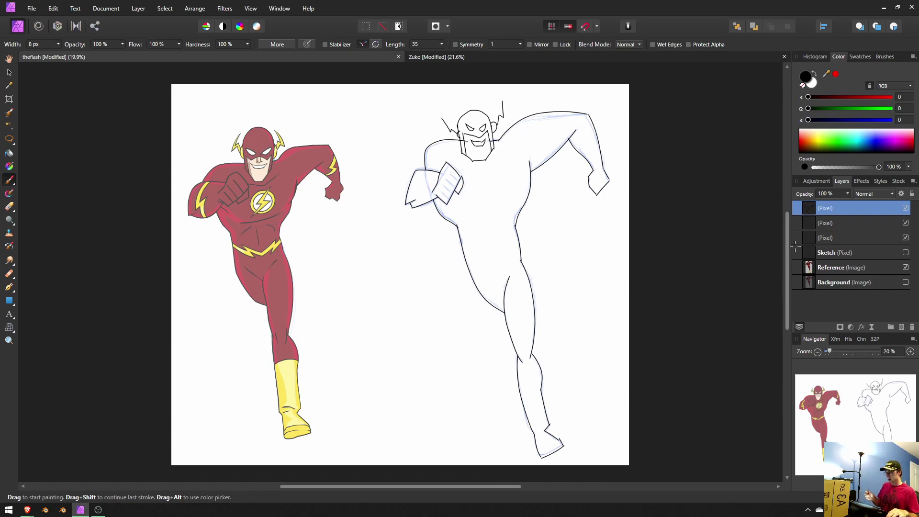
- On a new pixel layer, draw the neckline, the curved line below the chest and the lightning bands on the forearms
left_click(901, 327)
left_click_drag(468, 209, 509, 198)
left_click_drag(499, 161, 459, 165)
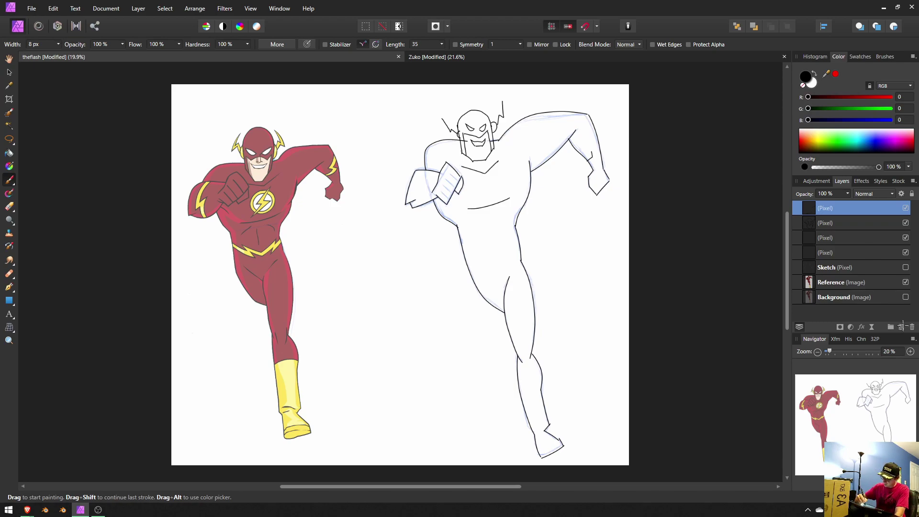
key("ctrl+z")
left_click_drag(431, 172, 427, 204)
left_click_drag(427, 172, 424, 205)
key("ctrl+z")
- Draw the abdominal lines, hip crease, zigzag lightning belt and the cuff of the boot
mouse_move(489, 193)
left_mouse_down()
mouse_move(486, 177)
mouse_move(494, 181)
mouse_move(482, 180)
mouse_move(477, 232)
left_mouse_up()
key("ctrl+z")
key("ctrl+z")
left_click_drag(497, 215, 508, 225)
left_click_drag(488, 272, 507, 286)
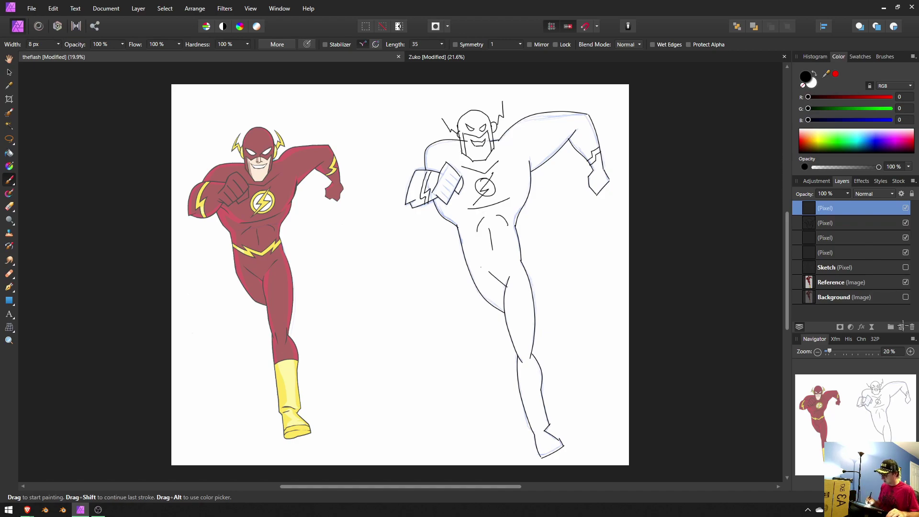
mouse_move(520, 247)
left_mouse_down()
mouse_move(468, 269)
mouse_move(520, 253)
left_mouse_up()
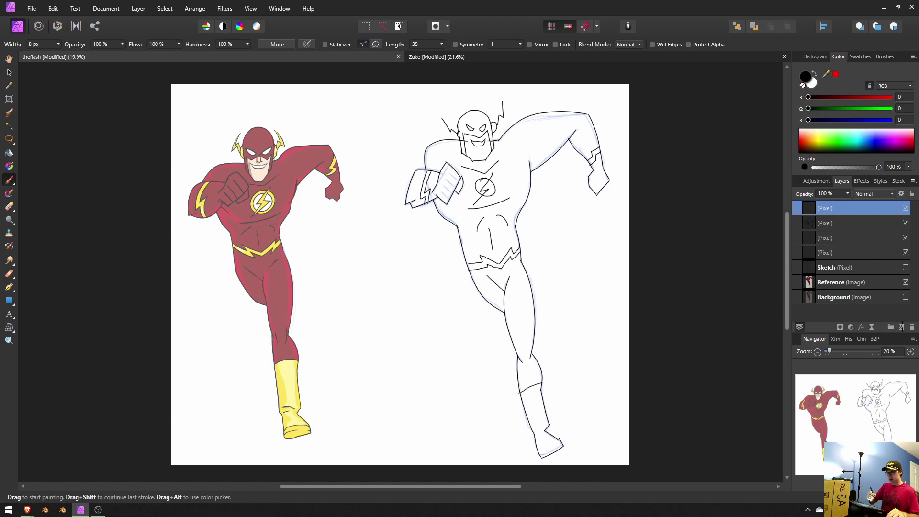
- Add a pixel layer for colour beneath the line details and hide the blue contour layer
left_click(902, 326)
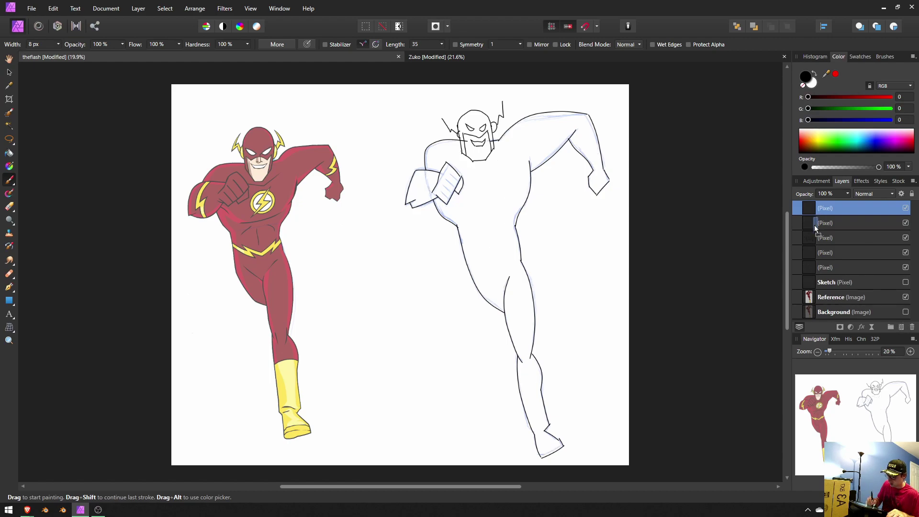
left_click(813, 222)
left_click(905, 267)
left_click(805, 214)
left_click(814, 223)
- Set up a 128 px brush with 10% flow, Wet Edges and a red swatch, and lower the colour layer's opacity to 50%
left_click(884, 57)
left_click(823, 69)
left_click(811, 124)
left_click(822, 69)
left_click(804, 191)
left_click(842, 217)
left_click(860, 56)
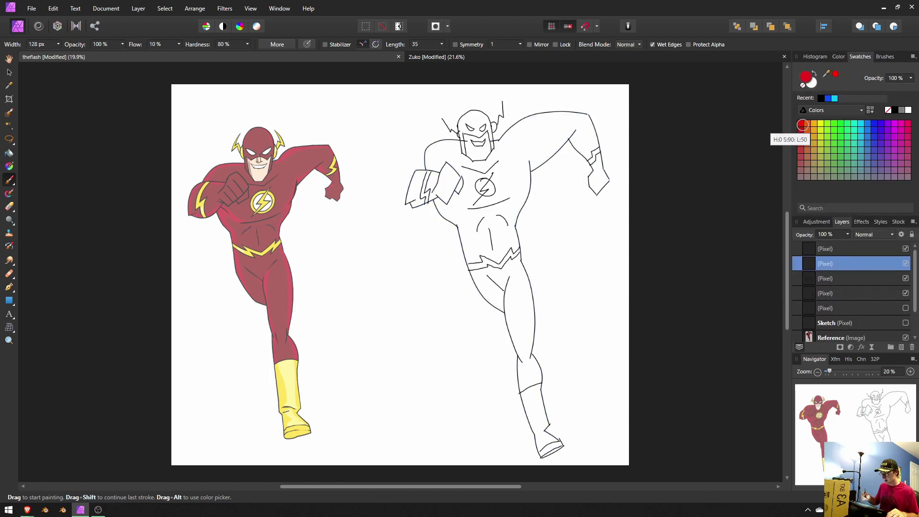
left_click(885, 57)
left_click(852, 121)
left_click(847, 234)
left_click_drag(849, 244, 814, 244)
- Paint the costume red over the torso, arms and leg, undoing the unwanted strokes
mouse_move(457, 225)
left_mouse_down()
mouse_move(472, 262)
mouse_move(519, 316)
mouse_move(506, 194)
left_mouse_up()
left_click(823, 209)
key("ctrl+z")
mouse_move(513, 211)
left_mouse_down()
mouse_move(547, 121)
mouse_move(455, 157)
left_mouse_up()
key("ctrl+z")
mouse_move(455, 157)
left_mouse_down()
mouse_move(471, 182)
mouse_move(421, 195)
mouse_move(461, 224)
left_mouse_up()
key("ctrl+z")
mouse_move(464, 178)
left_mouse_down()
mouse_move(519, 165)
mouse_move(596, 187)
mouse_move(471, 180)
left_mouse_up()
mouse_move(514, 268)
left_mouse_down()
mouse_move(529, 390)
mouse_move(555, 448)
left_mouse_up()
- Set the brush colour to pale yellow (255, 229, 128) and paint the chest emblem
left_click(838, 56)
left_click(814, 134)
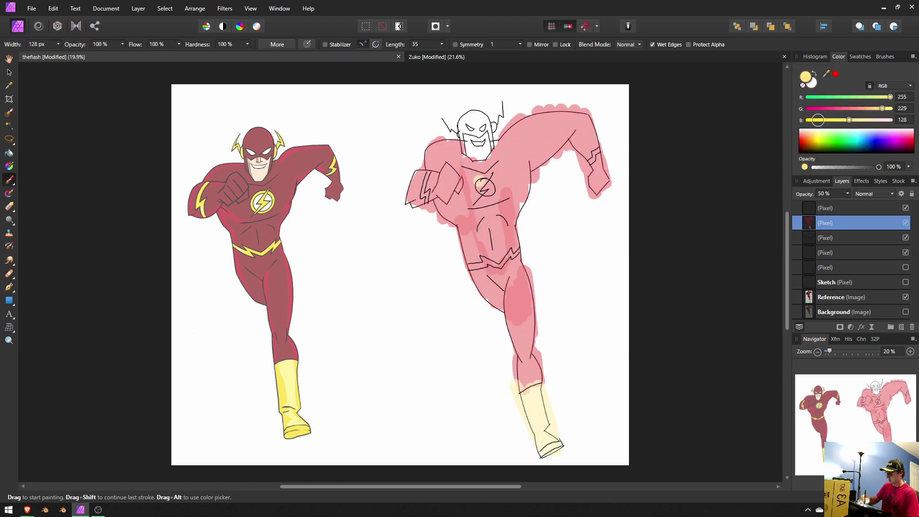
left_click_drag(482, 177, 491, 198)
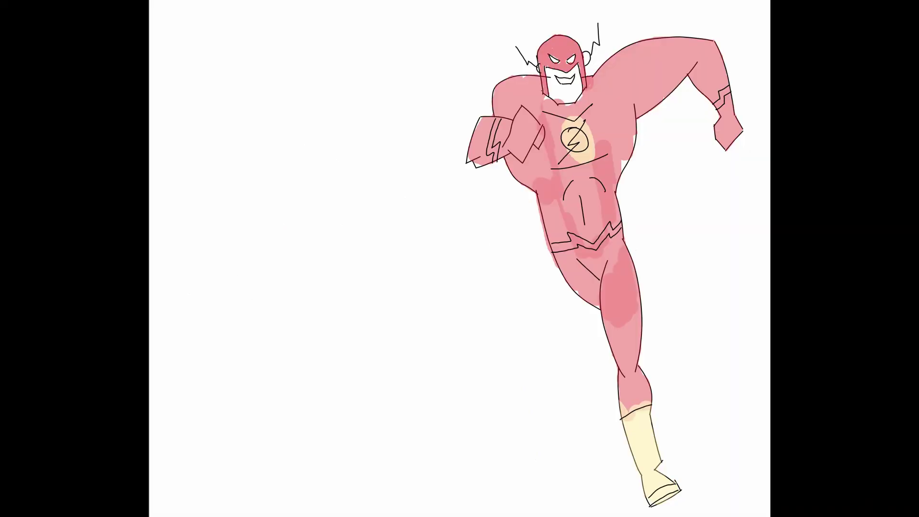